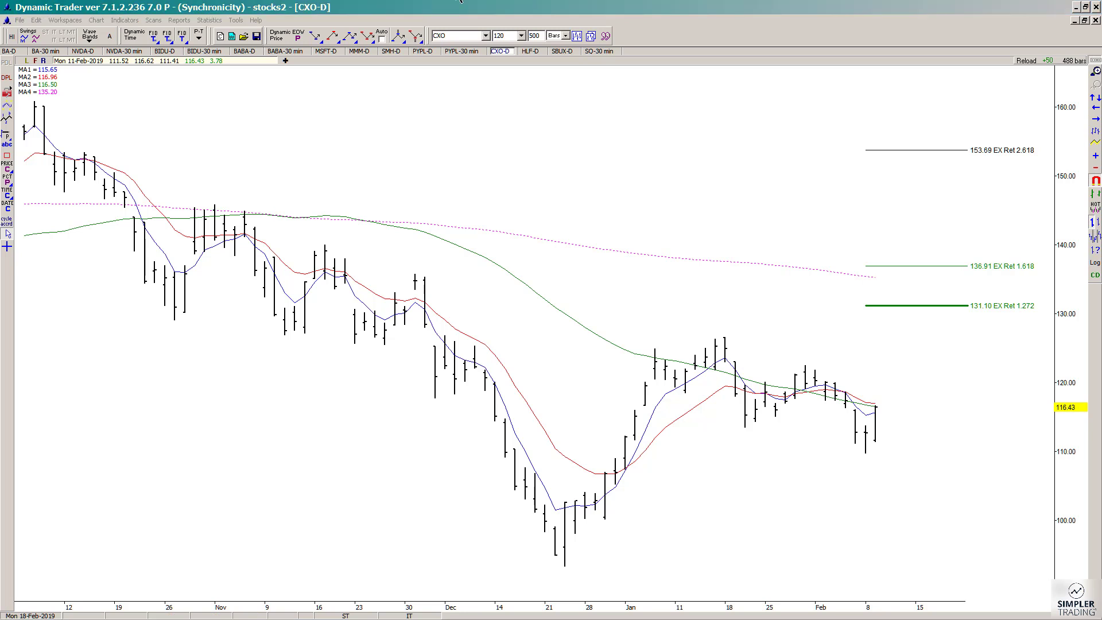
# Step: Temporarily mark the CXO-D chart tab and the swing from the January 18 high to the February 8 low and up to the 131.10 and 136.91 targets
pyautogui.moveTo(431, 194)
pyautogui.mouseDown()
pyautogui.moveTo(495, 66)
pyautogui.moveTo(503, 90)
pyautogui.mouseUp()
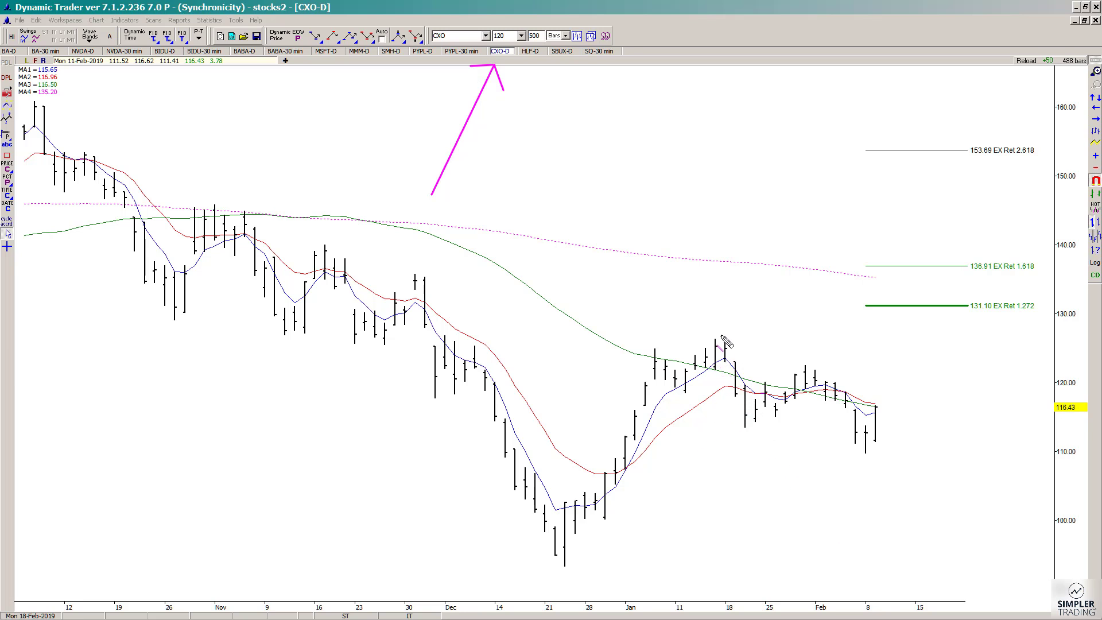
pyautogui.moveTo(763, 378); pyautogui.dragTo(864, 456)
pyautogui.moveTo(908, 363)
pyautogui.mouseDown()
pyautogui.moveTo(944, 306)
pyautogui.moveTo(905, 303)
pyautogui.moveTo(958, 266)
pyautogui.moveTo(902, 268)
pyautogui.mouseUp()
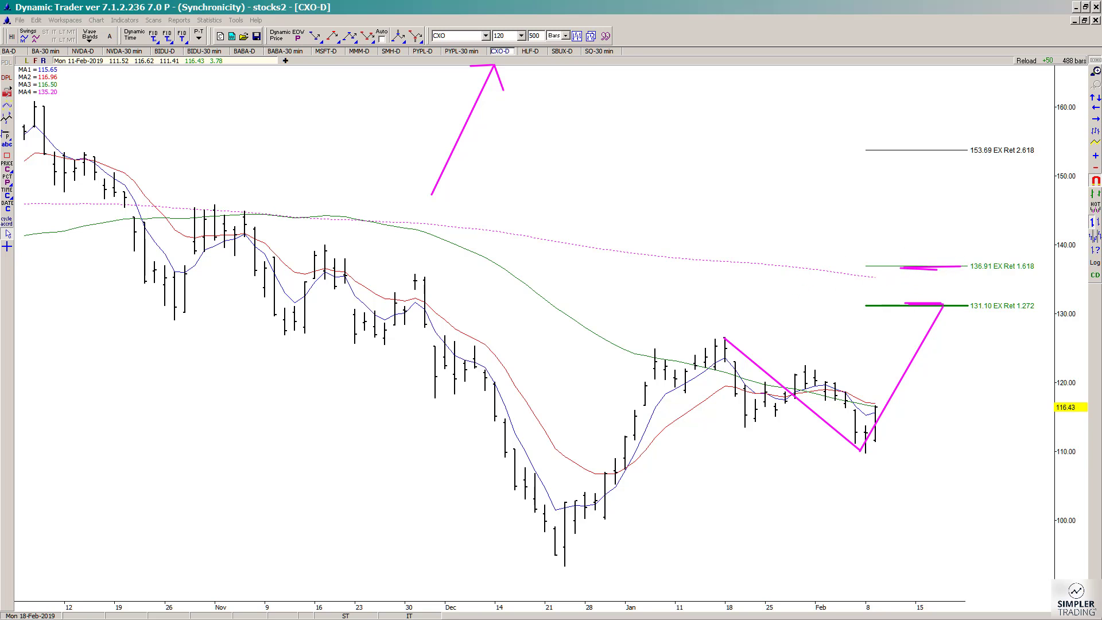
pyautogui.press('Escape')
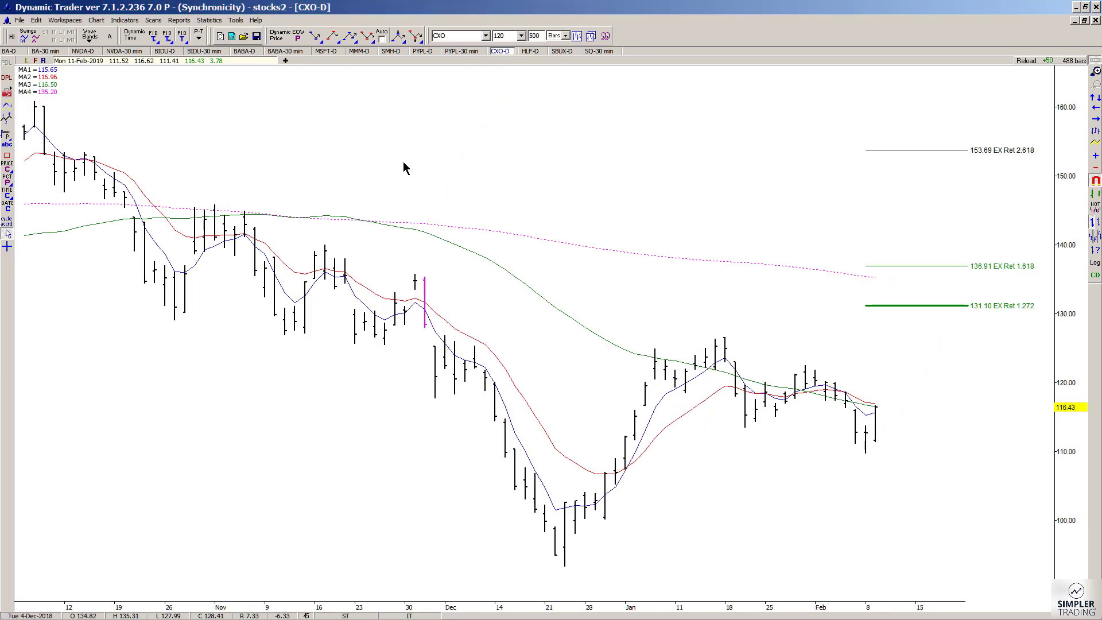
# Step: Project the decline from the January 18 high 1.000 from the January 31 high, and label the February 8 low with its price and date
pyautogui.moveTo(618, 607); pyautogui.dragTo(612, 608)
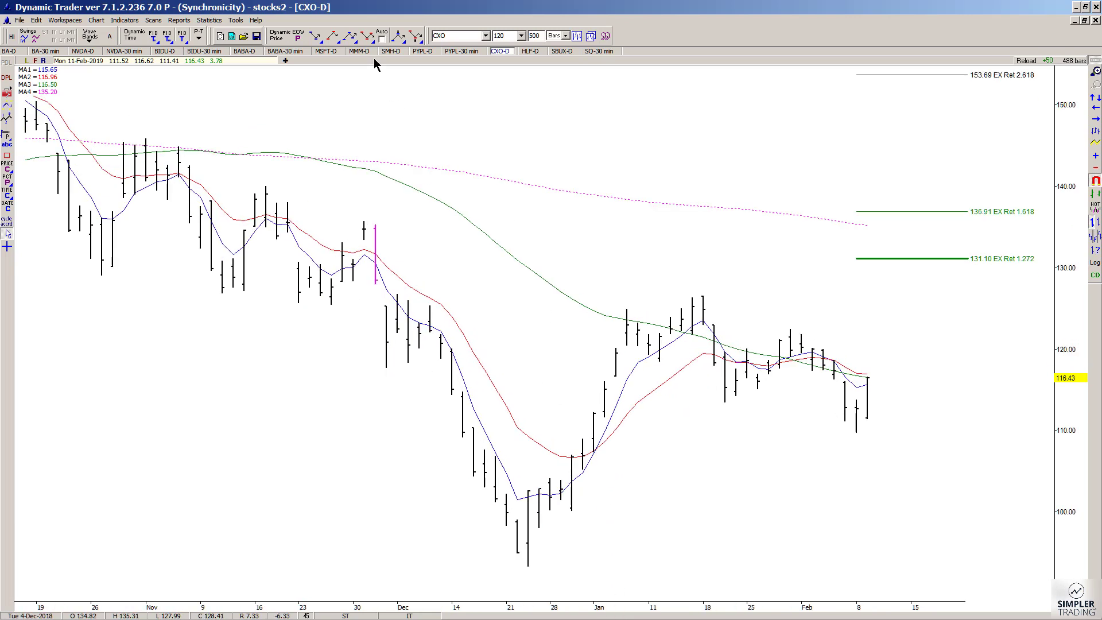
pyautogui.click(368, 37)
pyautogui.click(703, 297)
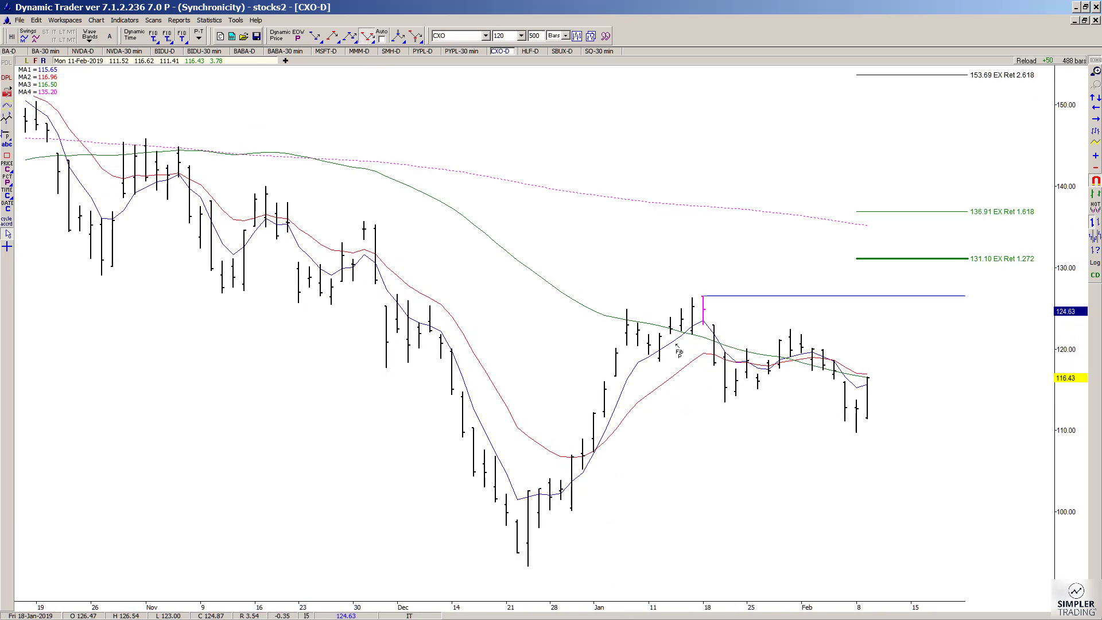
pyautogui.click(726, 403)
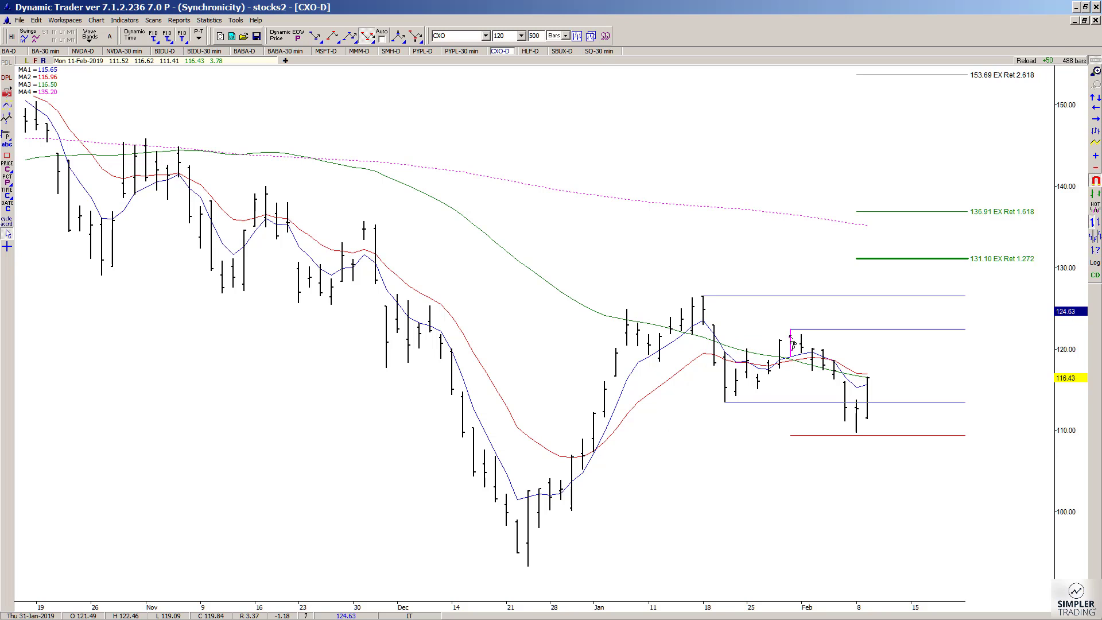
pyautogui.click(790, 336)
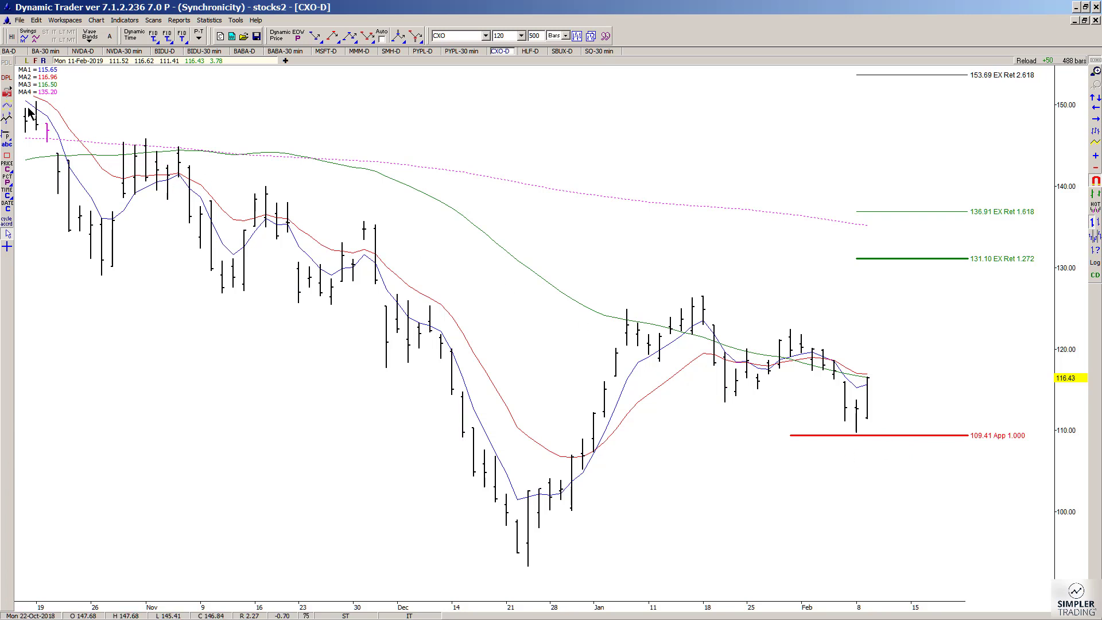
pyautogui.click(7, 105)
pyautogui.click(859, 449)
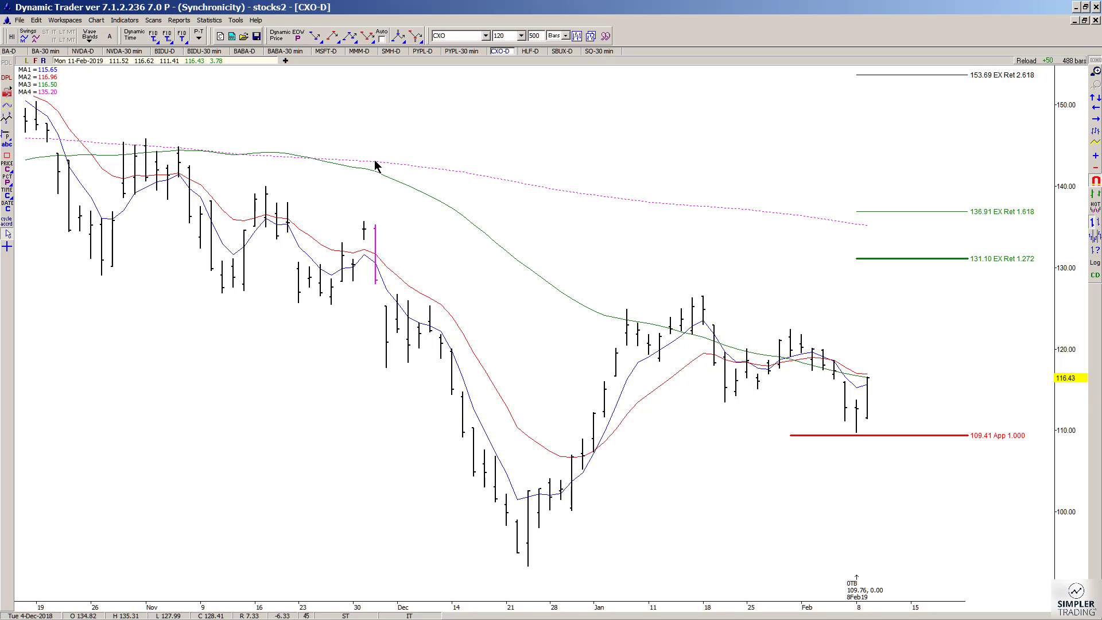
# Step: Draw Fibonacci retracements from the December low to the January 18 high, keeping only the 0.500, 0.618 and 0.786 levels
pyautogui.click(332, 37)
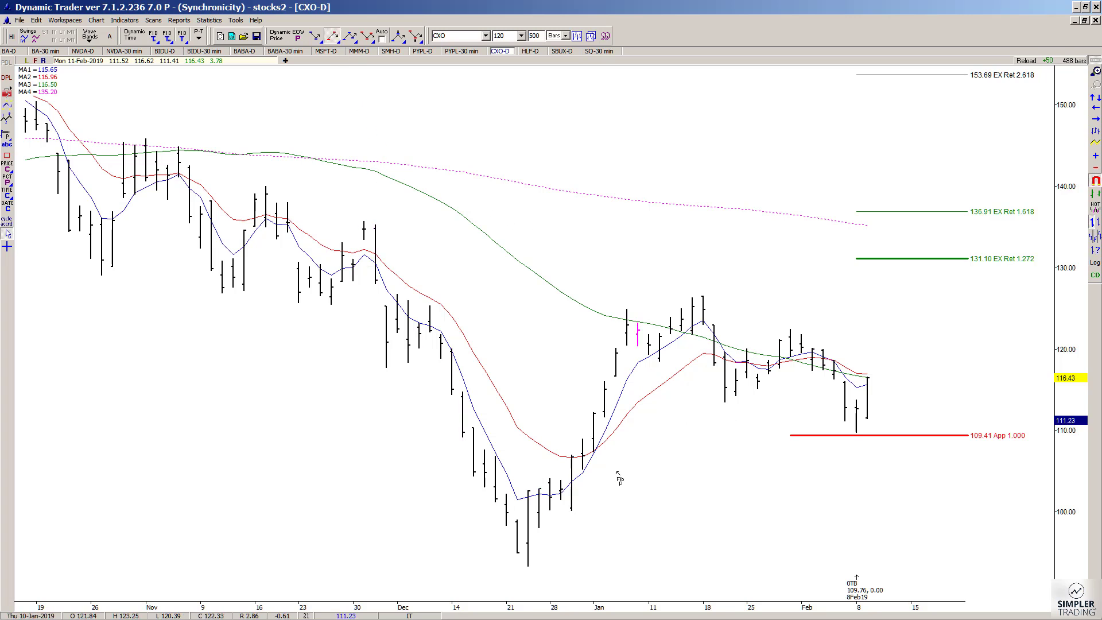
pyautogui.click(526, 566)
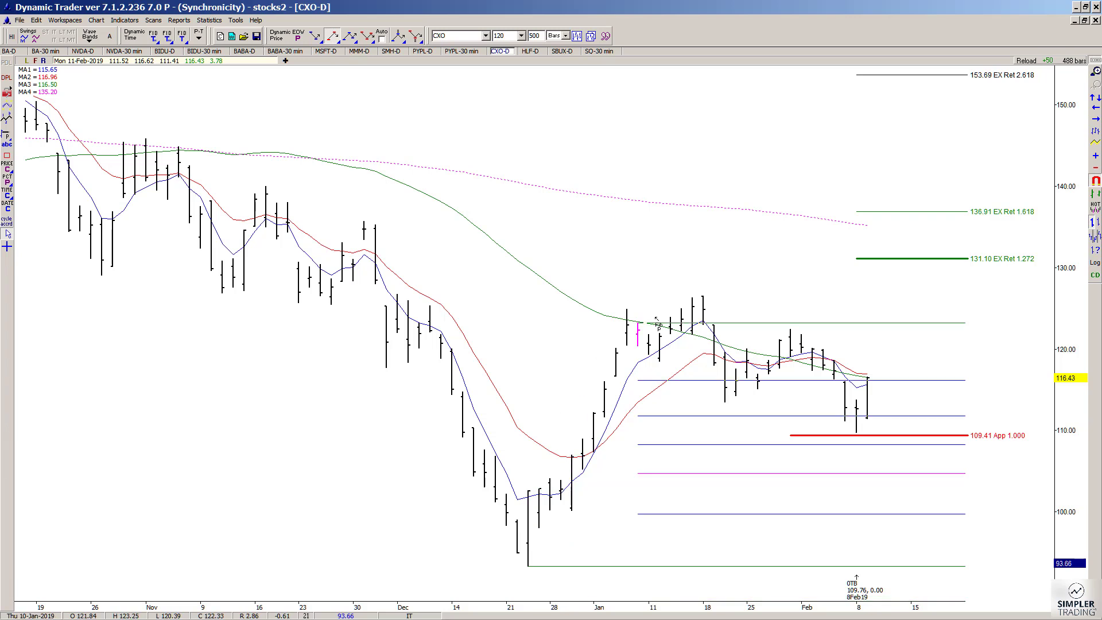
pyautogui.click(740, 328)
pyautogui.rightClick(763, 399)
pyautogui.click(775, 401)
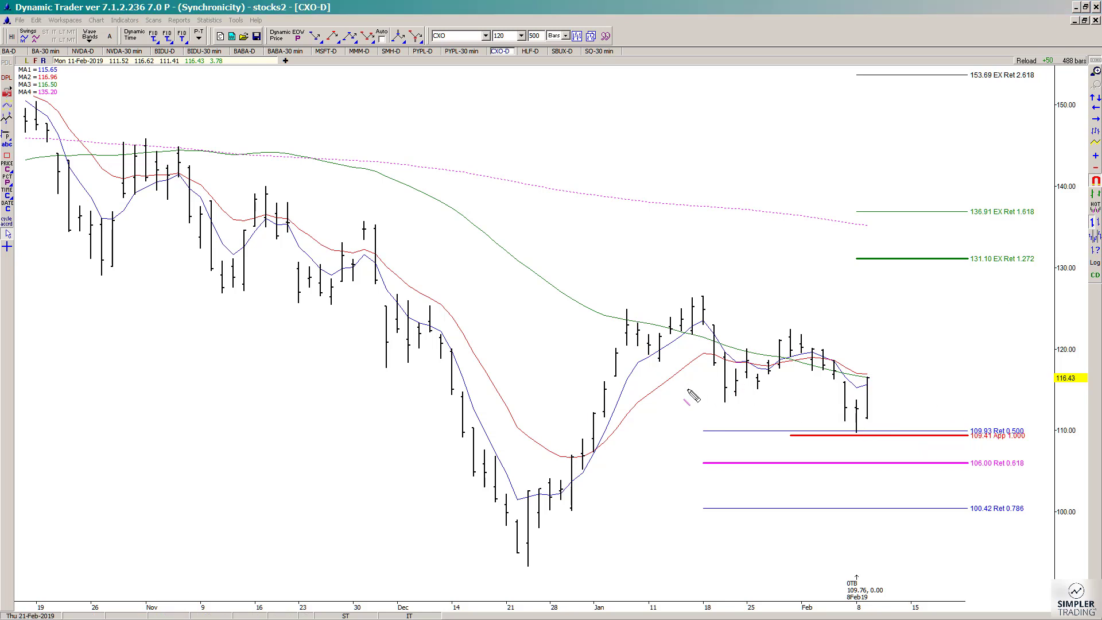
# Step: Temporarily sketch the swing from the late-January low to the January 31 high and down to the support cluster, and clear the markings
pyautogui.moveTo(727, 401)
pyautogui.mouseDown()
pyautogui.moveTo(780, 357)
pyautogui.moveTo(789, 330)
pyautogui.mouseUp()
pyautogui.moveTo(725, 401)
pyautogui.mouseDown()
pyautogui.moveTo(792, 327)
pyautogui.moveTo(829, 384)
pyautogui.moveTo(844, 434)
pyautogui.mouseUp()
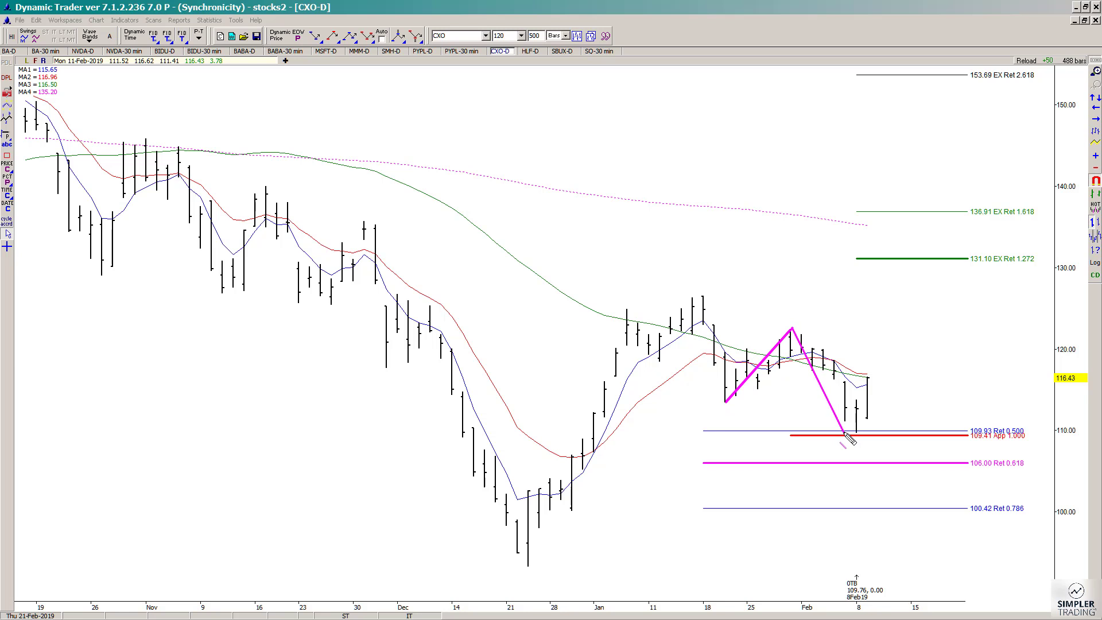
pyautogui.moveTo(777, 435); pyautogui.dragTo(825, 440)
pyautogui.press('Escape')
# Step: Draw extended retracements from the late-January low to the January 31 high, keeping only the 1.618 level at 107.95
pyautogui.click(332, 37)
pyautogui.click(725, 403)
pyautogui.click(790, 331)
pyautogui.rightClick(838, 387)
pyautogui.click(852, 383)
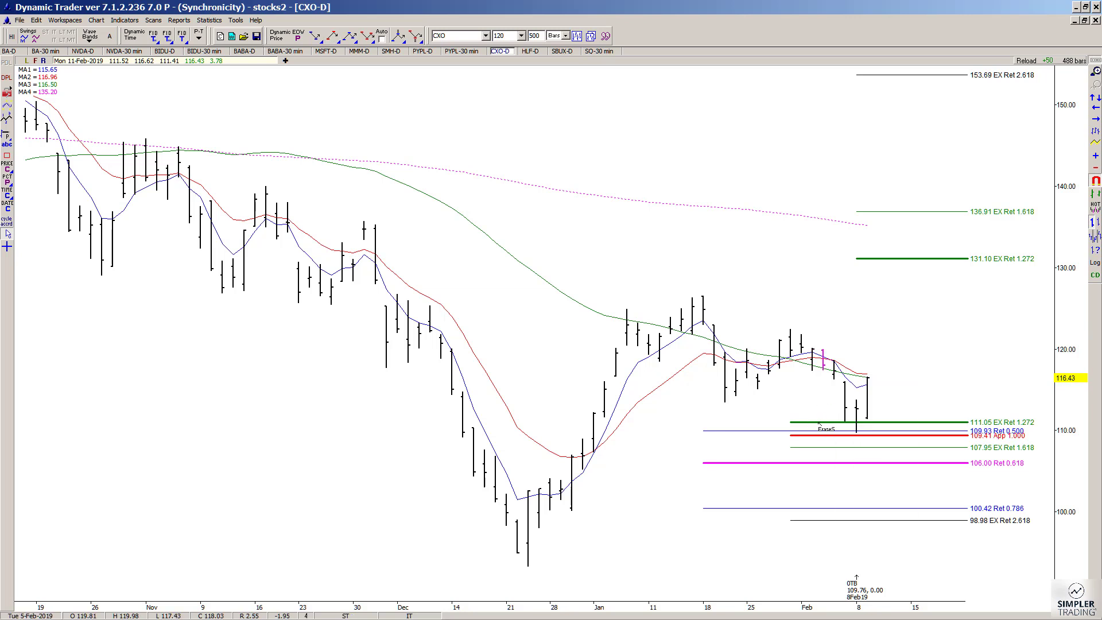
pyautogui.click(819, 423)
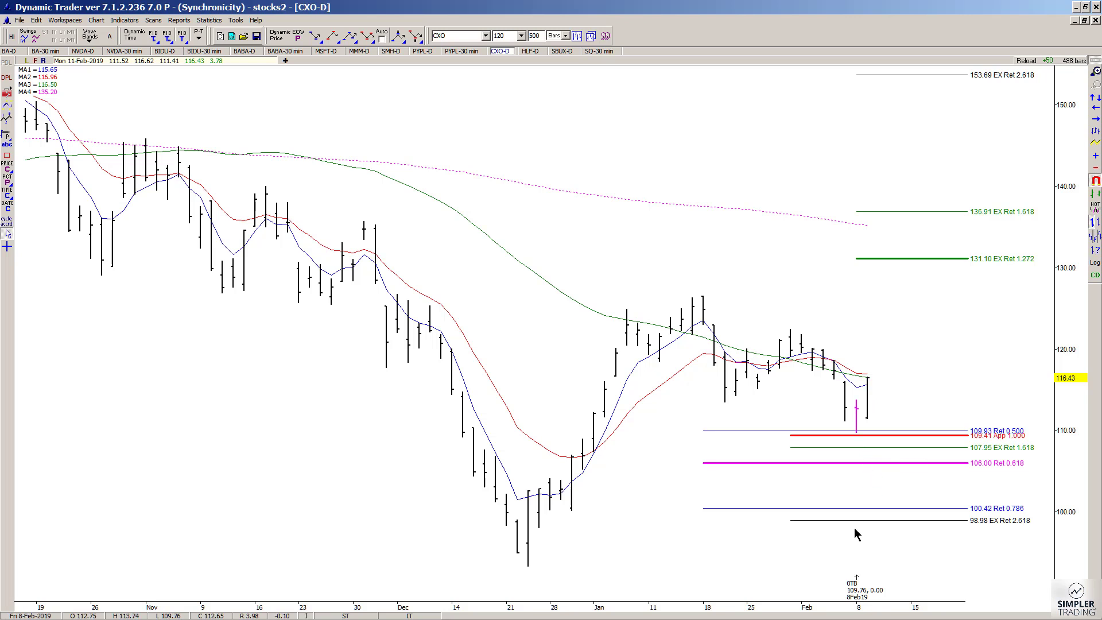
pyautogui.rightClick(854, 523)
pyautogui.click(886, 369)
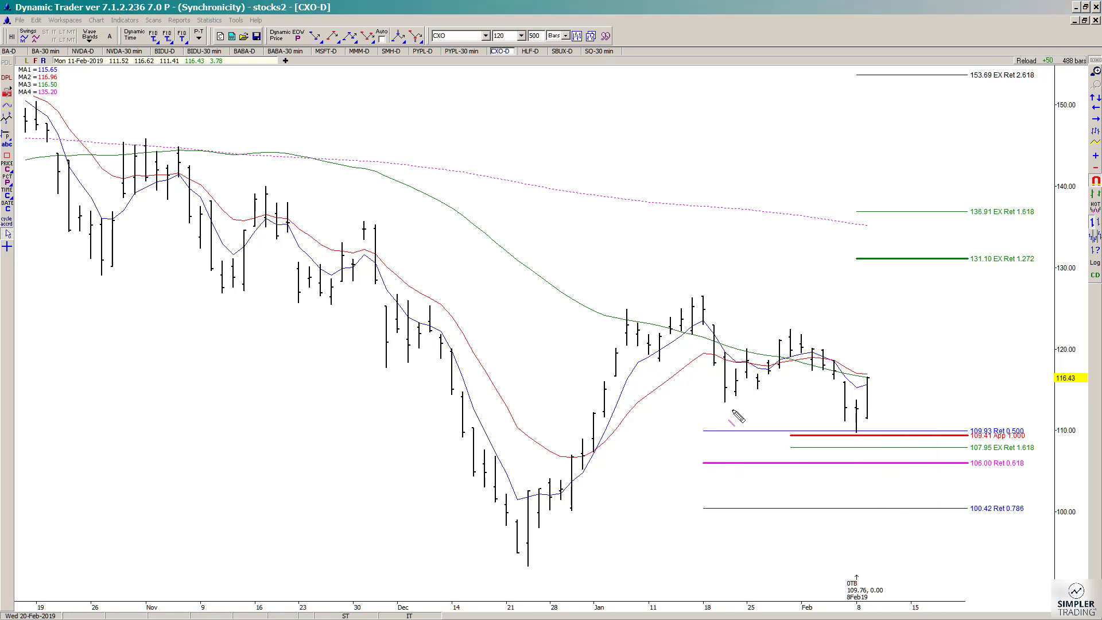
# Step: Temporarily sketch the zigzag decline from the January 18 high and outline the support zone around 106.00 to 109.93, and clear the markings
pyautogui.moveTo(693, 288)
pyautogui.mouseDown()
pyautogui.moveTo(730, 395)
pyautogui.moveTo(767, 379)
pyautogui.moveTo(790, 330)
pyautogui.moveTo(845, 436)
pyautogui.moveTo(1046, 453)
pyautogui.mouseUp()
pyautogui.moveTo(963, 423); pyautogui.dragTo(1058, 422)
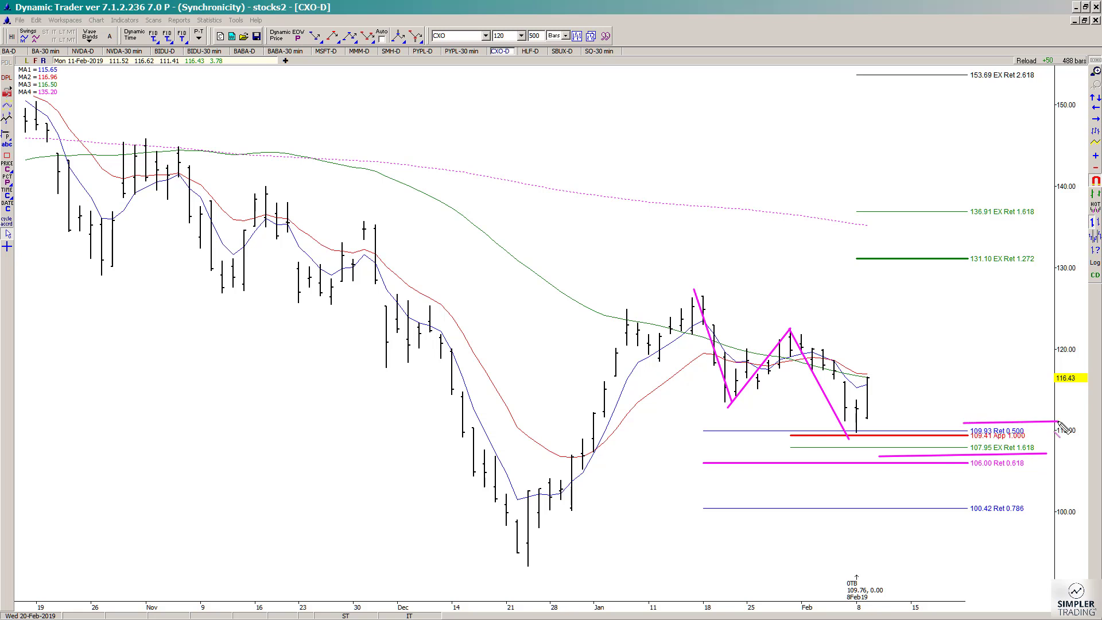
pyautogui.moveTo(964, 455); pyautogui.dragTo(1050, 453)
pyautogui.moveTo(971, 424); pyautogui.dragTo(1040, 425)
pyautogui.press('Escape')
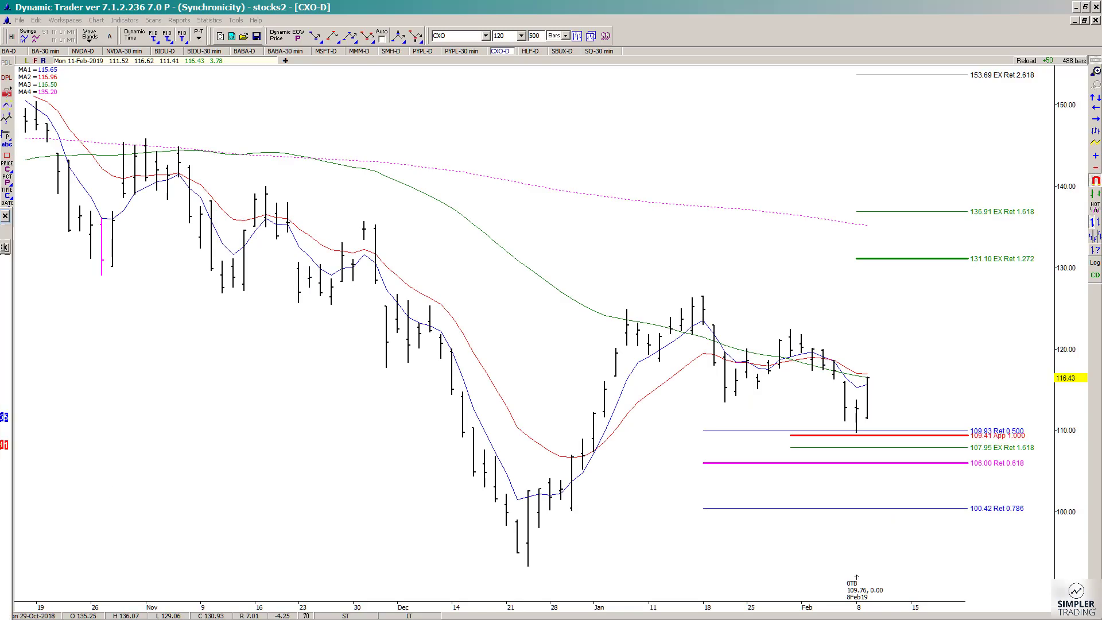
# Step: Bring the eSignal 15-minute CXO chart into view, widen its bars, and examine the moving-average crossover and the break above the 02/08/19 swing high
pyautogui.moveTo(0, 172); pyautogui.dragTo(521, 91)
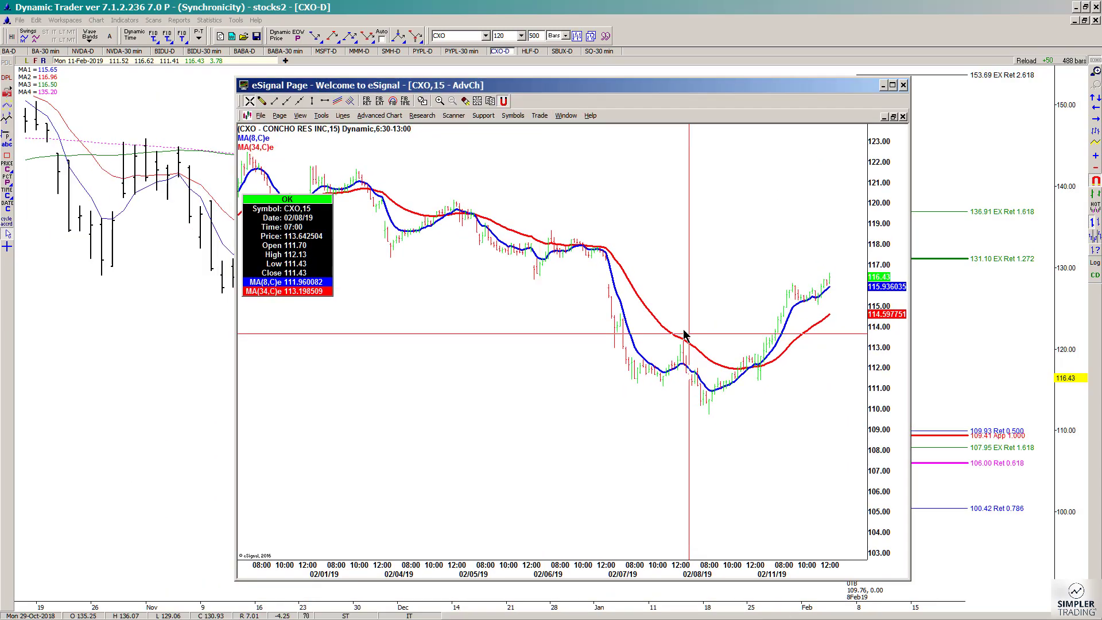
pyautogui.moveTo(591, 569); pyautogui.dragTo(533, 578)
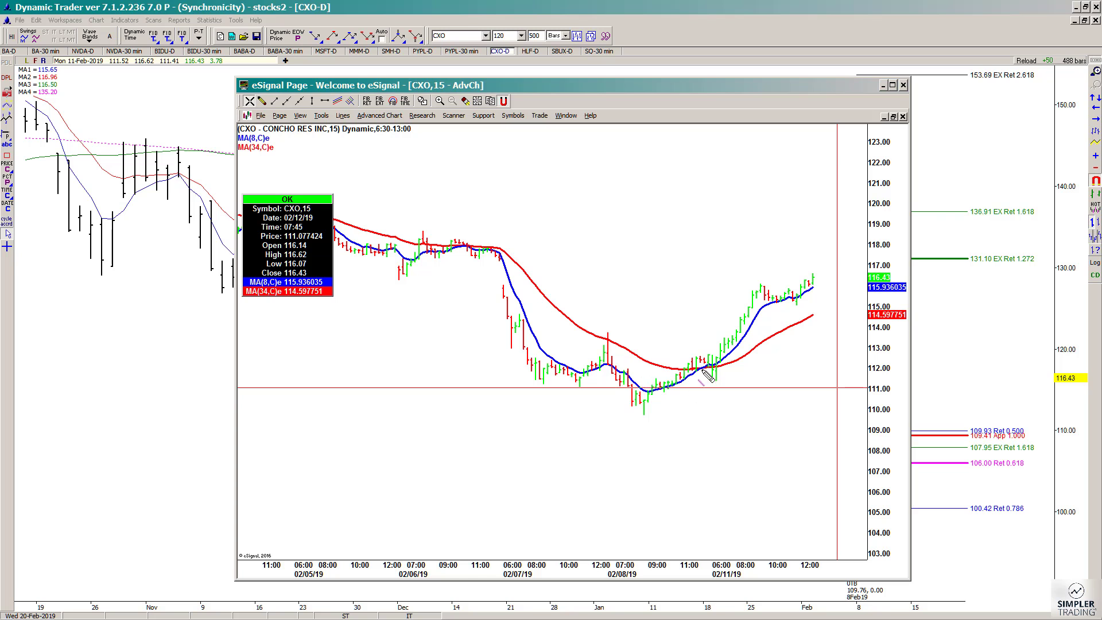
pyautogui.moveTo(680, 367); pyautogui.dragTo(771, 366)
pyautogui.moveTo(584, 337)
pyautogui.mouseDown()
pyautogui.moveTo(823, 341)
pyautogui.moveTo(803, 337)
pyautogui.mouseUp()
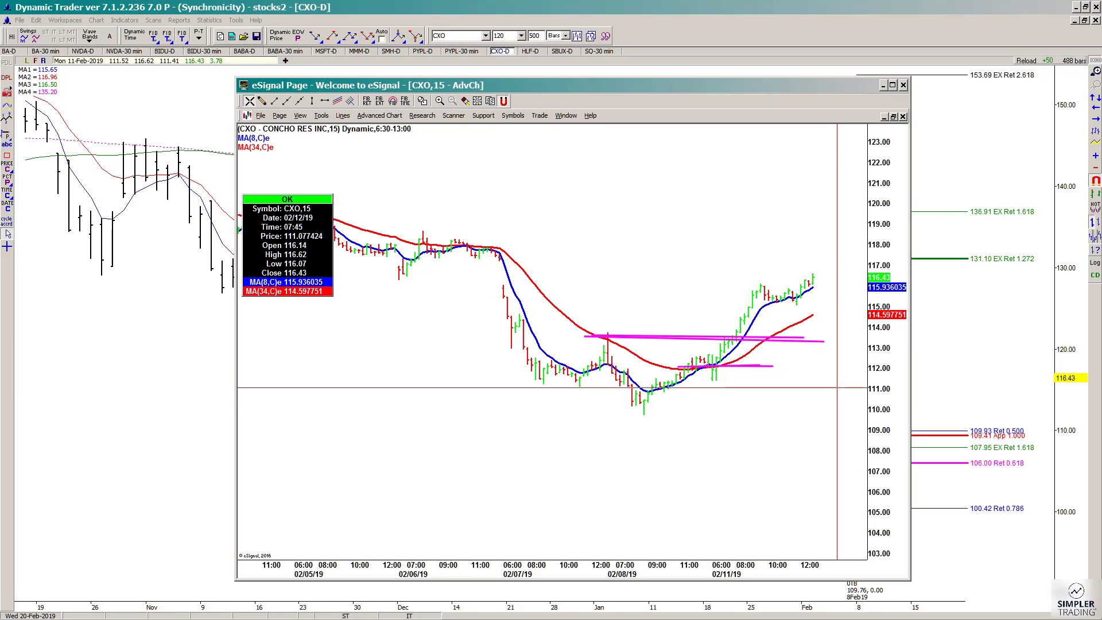
pyautogui.press('Escape')
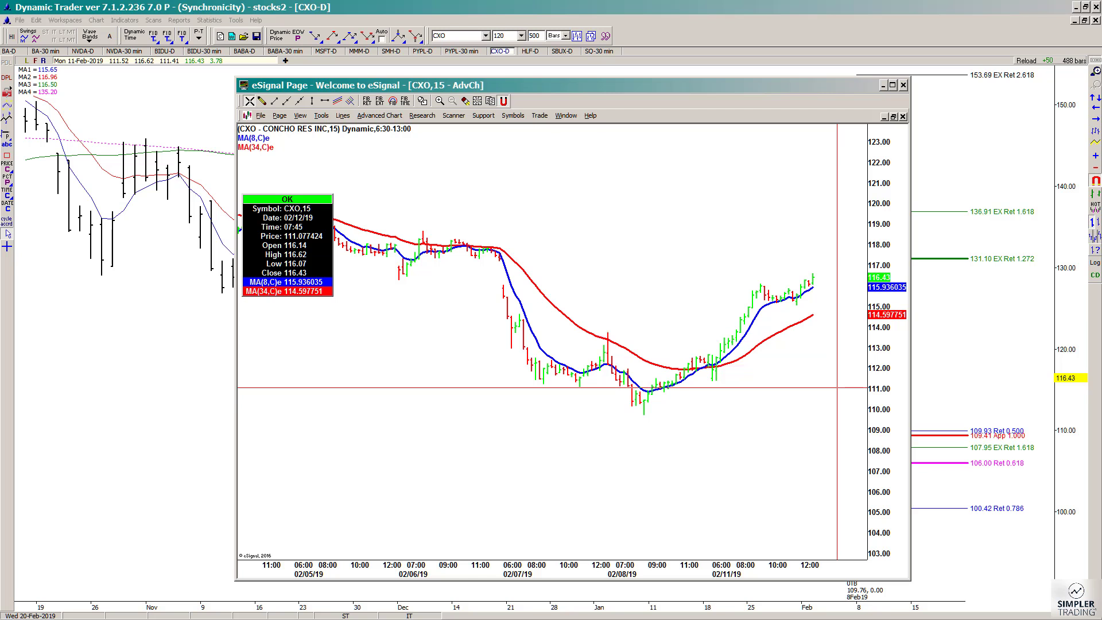
# Step: Temporarily sketch the 15-minute rally off the February 8 low and a possible pullback to about 113, and clear the markings
pyautogui.click(638, 412)
pyautogui.click(803, 269)
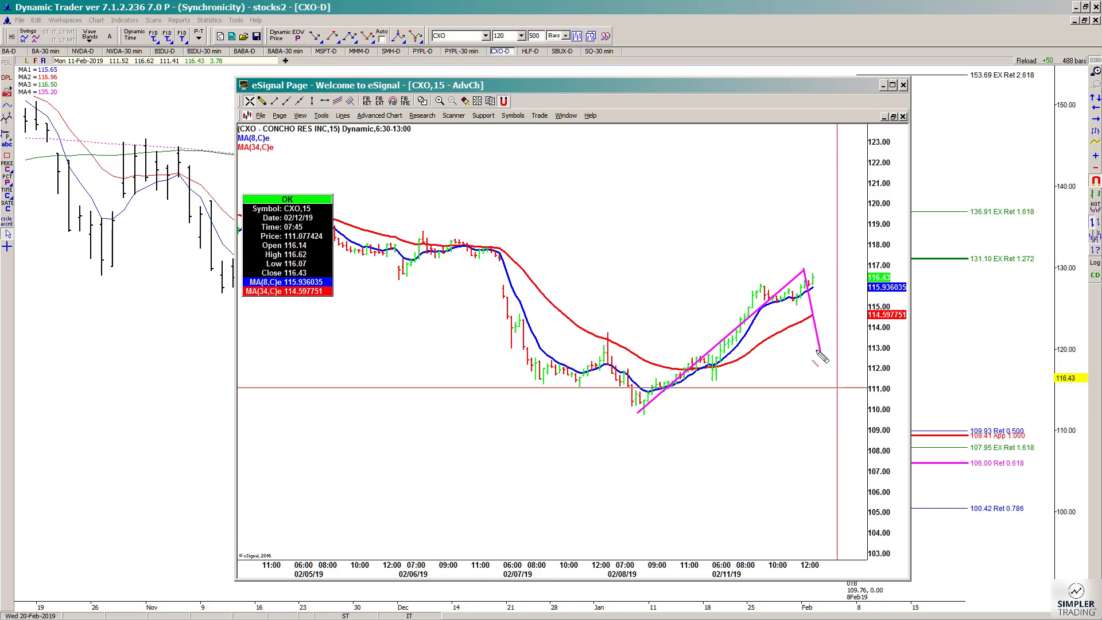
pyautogui.moveTo(608, 331); pyautogui.dragTo(643, 407)
pyautogui.moveTo(798, 268); pyautogui.dragTo(823, 325)
pyautogui.click(640, 414)
pyautogui.click(796, 265)
pyautogui.click(805, 346)
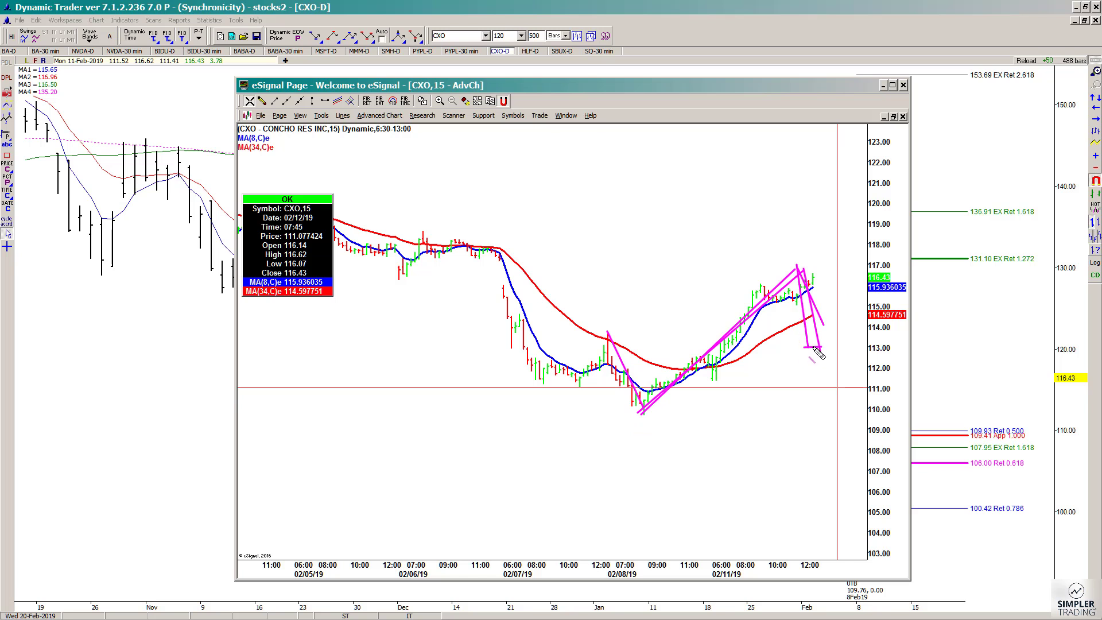
pyautogui.moveTo(801, 350); pyautogui.dragTo(829, 345)
pyautogui.press('Escape')
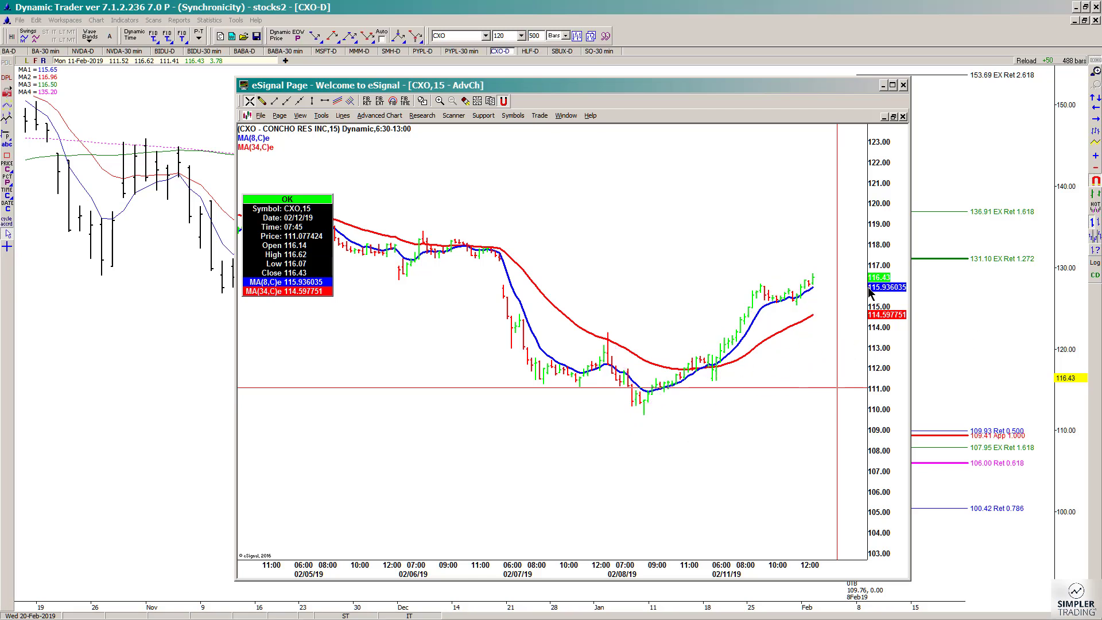
# Step: Move the eSignal chart out of view and examine the support cluster below the February 8 low on the Dynamic Trader daily chart
pyautogui.click(640, 276)
pyautogui.moveTo(708, 85); pyautogui.dragTo(0, 95)
pyautogui.click(543, 167)
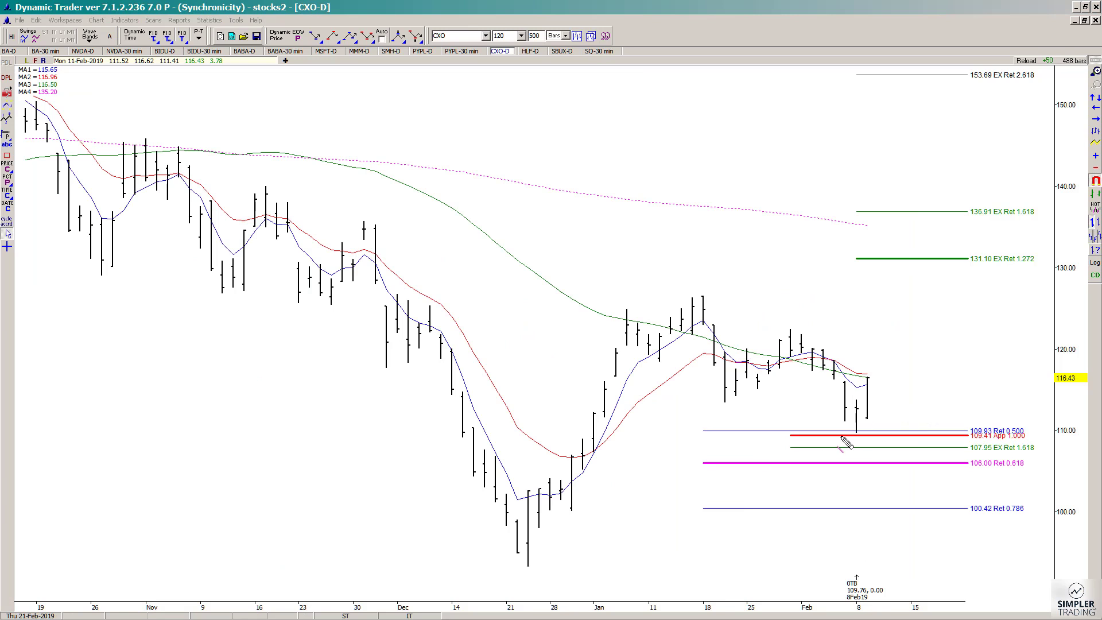
pyautogui.moveTo(846, 435); pyautogui.dragTo(937, 452)
pyautogui.press('Escape')
pyautogui.click(584, 171)
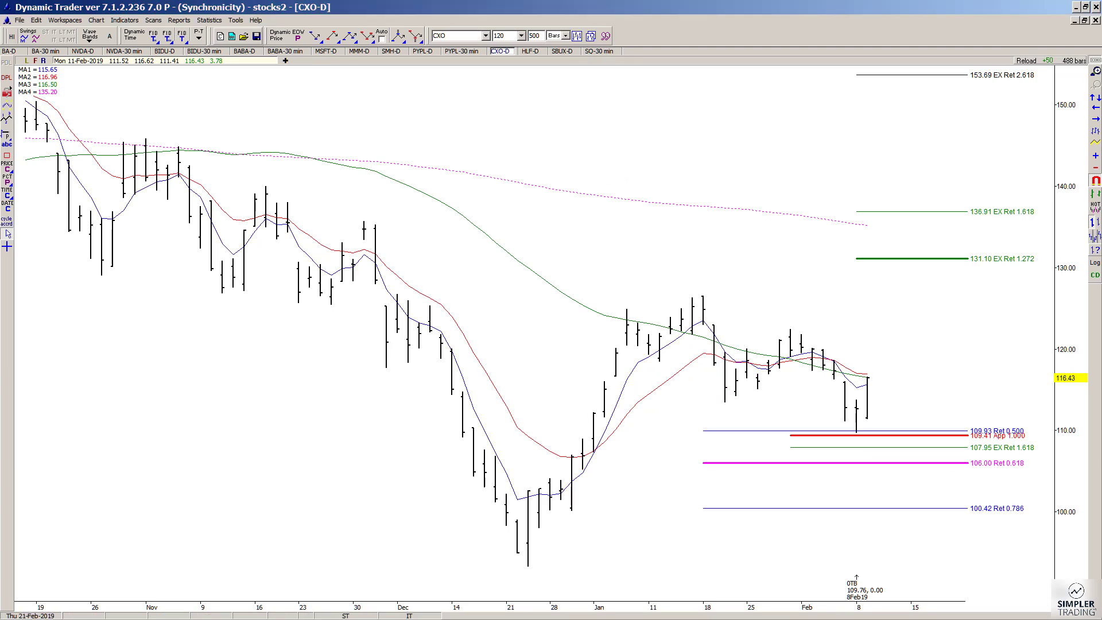
# Step: Temporarily sketch the move from the January 18 high to the recent low and up through the 131.10 target to 153.69, and clear the markings
pyautogui.hotkey('ctrl', '2')
pyautogui.moveTo(705, 295)
pyautogui.mouseDown()
pyautogui.moveTo(833, 444)
pyautogui.moveTo(925, 260)
pyautogui.mouseUp()
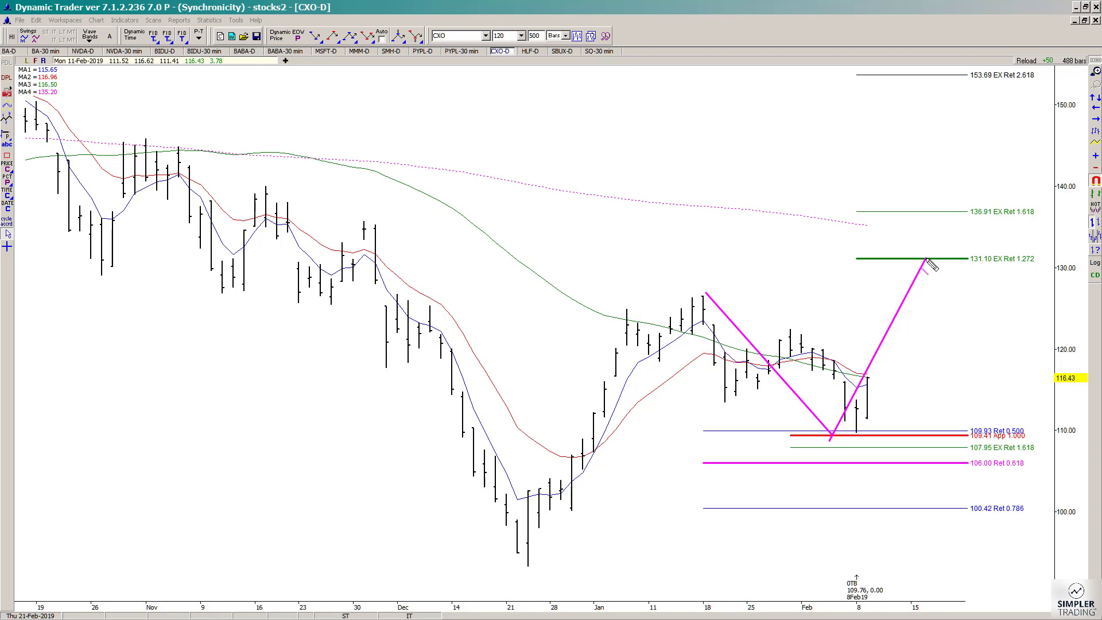
pyautogui.moveTo(926, 259); pyautogui.dragTo(958, 76)
pyautogui.press('Escape')
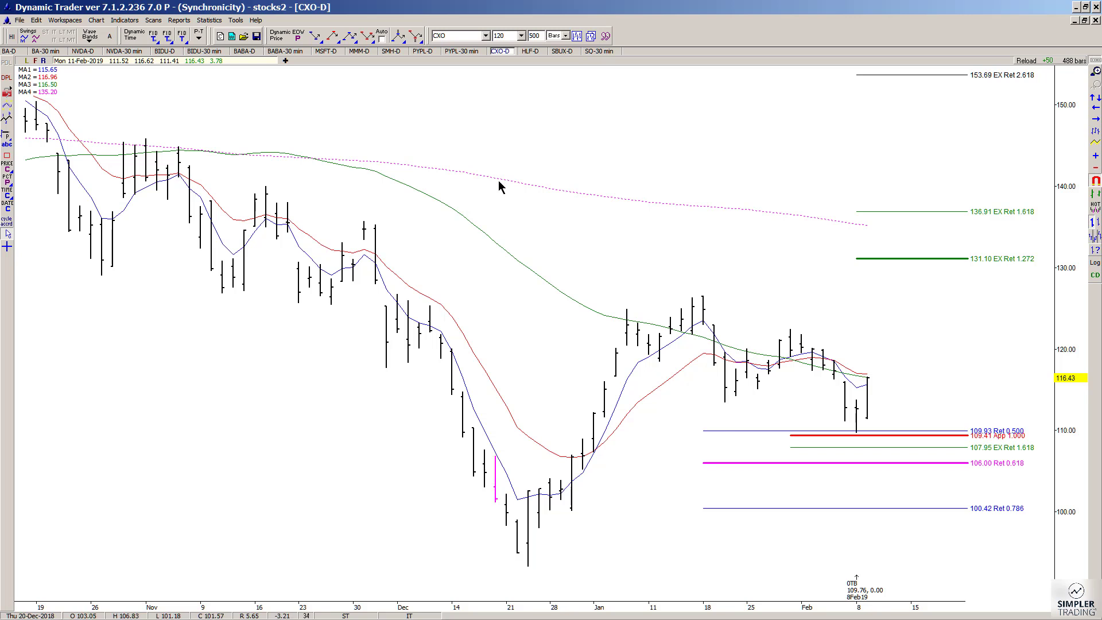
# Step: Project the mid-January rally and the late-January rally 1.000 up from the February 8 low as two overhead price projections
pyautogui.click(349, 36)
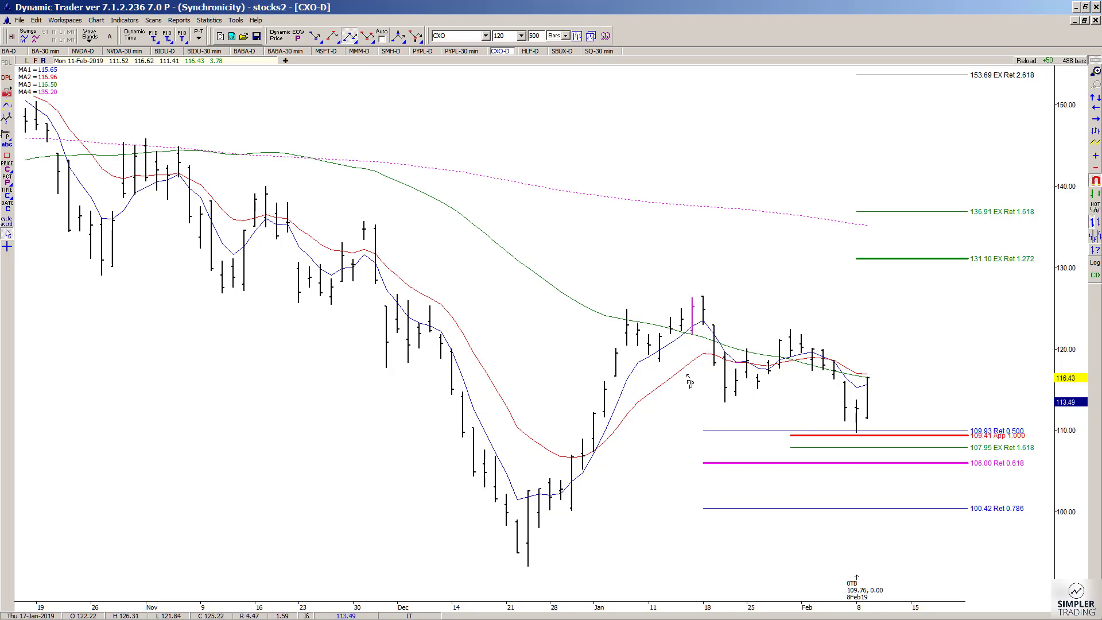
pyautogui.click(659, 361)
pyautogui.click(703, 296)
pyautogui.click(823, 367)
pyautogui.click(853, 432)
pyautogui.click(725, 401)
pyautogui.click(790, 361)
pyautogui.click(856, 437)
pyautogui.rightClick(855, 437)
# Step: Draw Fibonacci retracements from the January 18 high to the February 8 low, keeping only the 0.500 and 0.618 levels
pyautogui.click(315, 36)
pyautogui.click(706, 321)
pyautogui.click(857, 431)
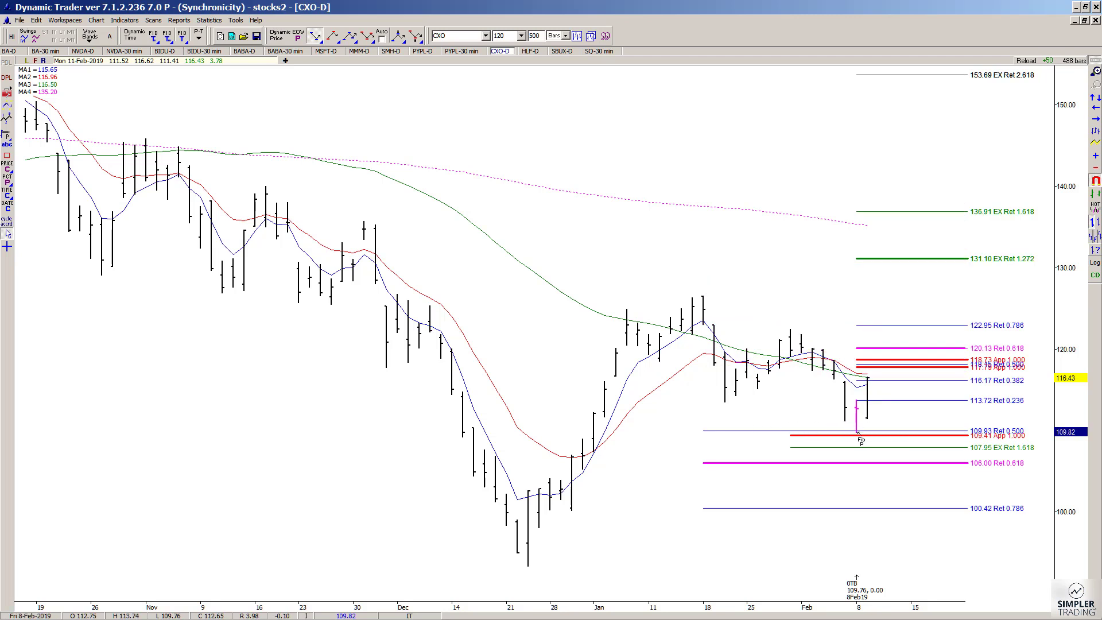
pyautogui.rightClick(899, 400)
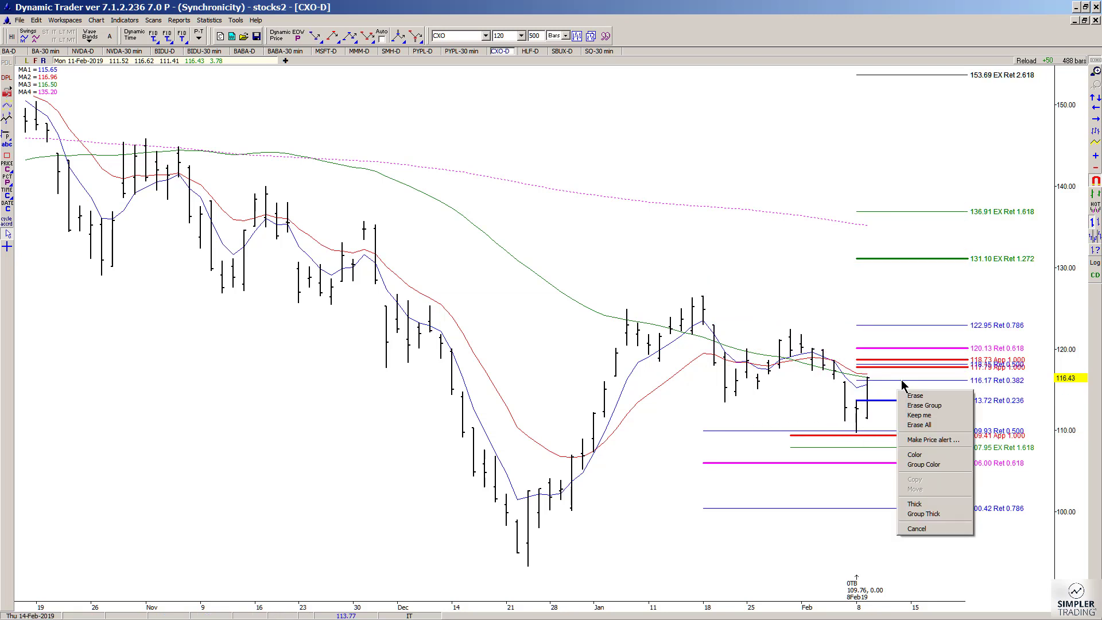
pyautogui.click(914, 396)
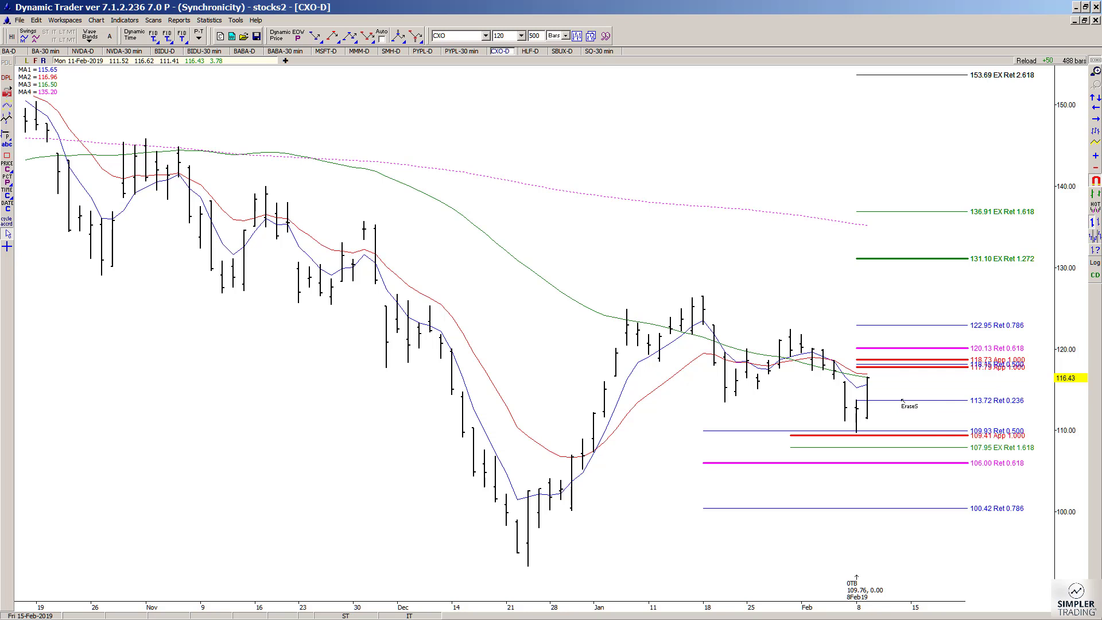
pyautogui.click(902, 327)
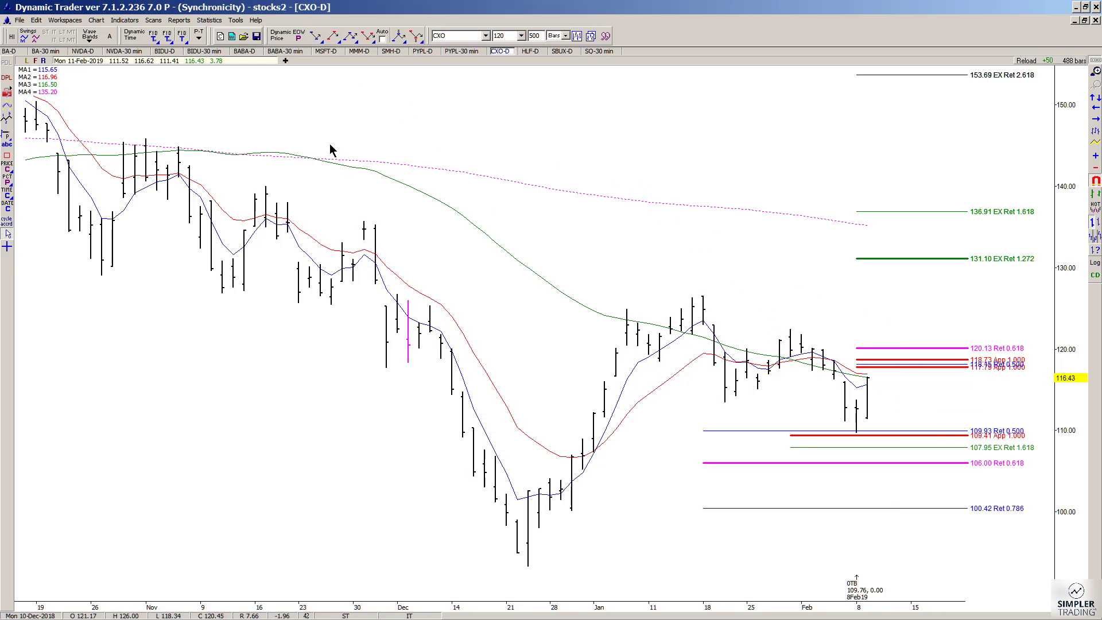
# Step: Draw Fibonacci retracements from the late-January high to the February 8 low and erase the levels below 0.618
pyautogui.click(315, 35)
pyautogui.click(790, 337)
pyautogui.click(855, 437)
pyautogui.rightClick(903, 415)
pyautogui.click(918, 426)
pyautogui.click(898, 407)
pyautogui.click(898, 393)
pyautogui.click(897, 381)
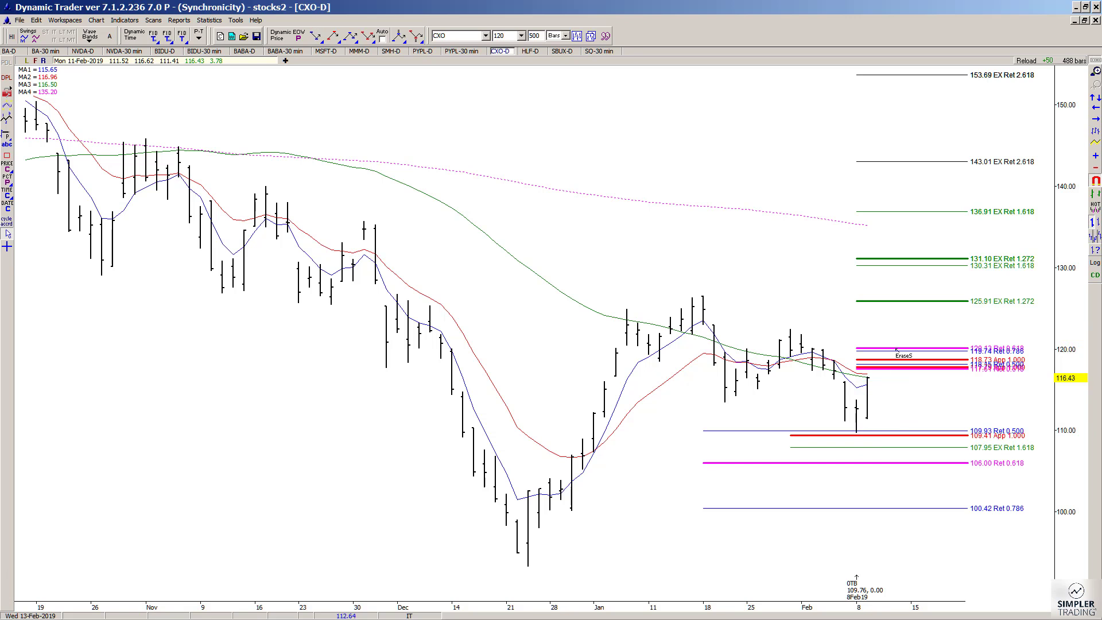
# Step: Erase the 125.91 EX Ret 1.272, 130.31 EX Ret 1.618, 143.01 EX Ret 2.618 and 153.69 EX Ret 2.618 levels
pyautogui.click(889, 301)
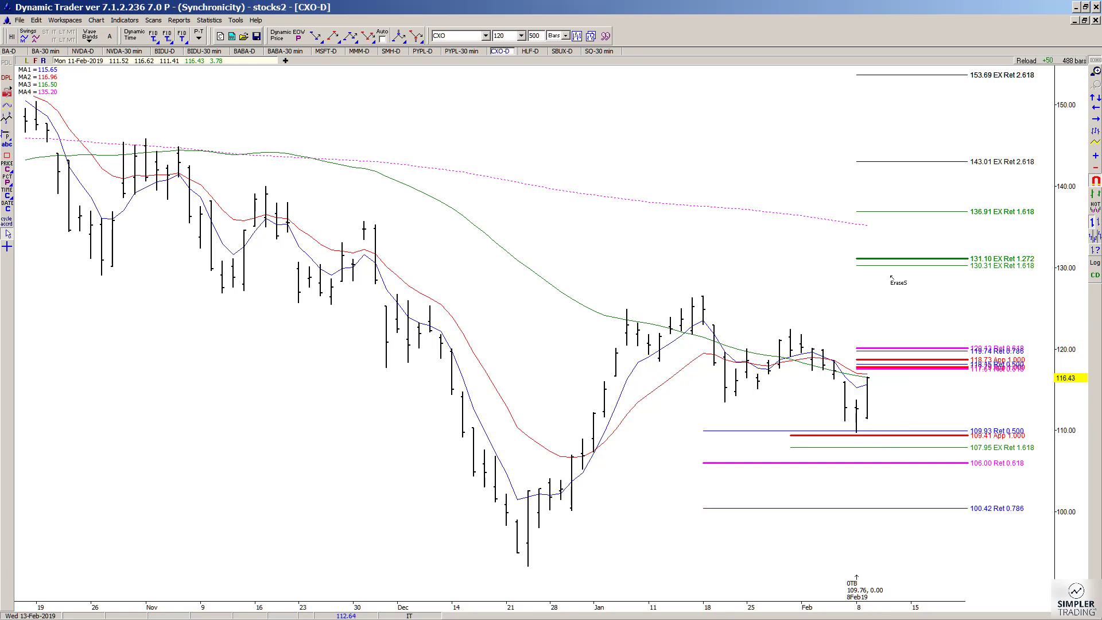
pyautogui.click(890, 265)
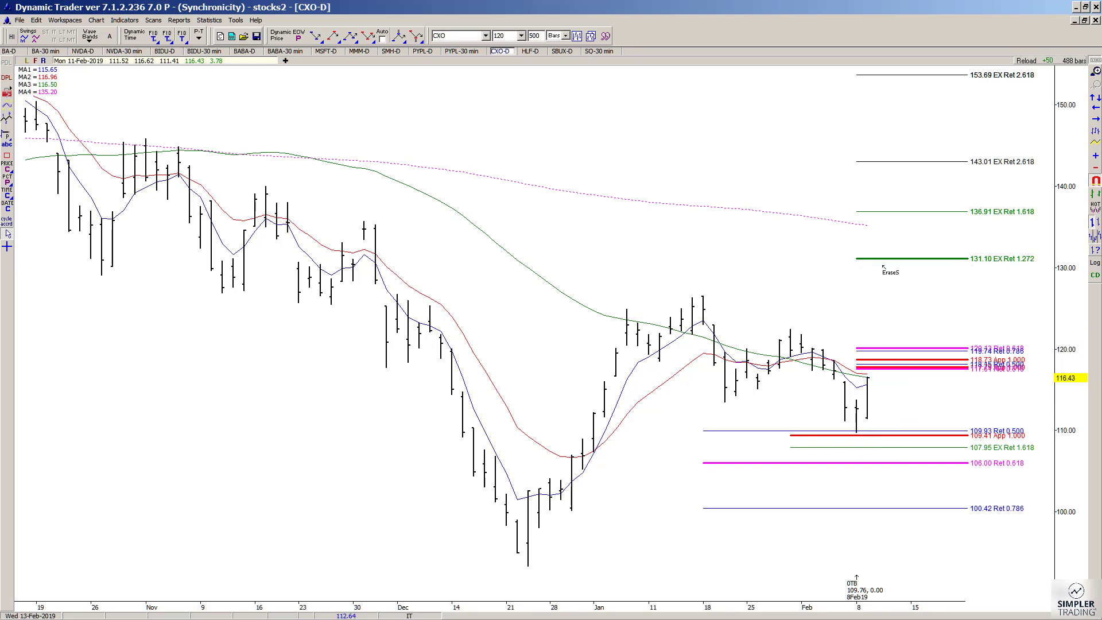
pyautogui.click(899, 163)
pyautogui.click(903, 77)
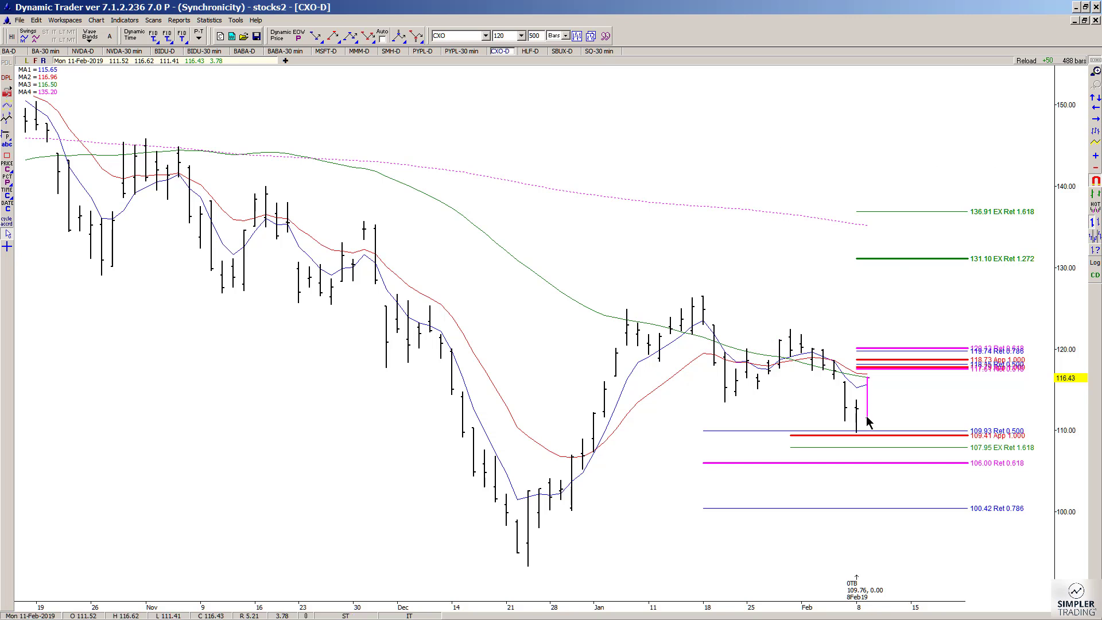
# Step: Temporarily sketch the rally from the February 8 low with a pullback to a higher low, mark the area beneath that low, and clear the markings
pyautogui.moveTo(1062, 385); pyautogui.dragTo(1063, 371)
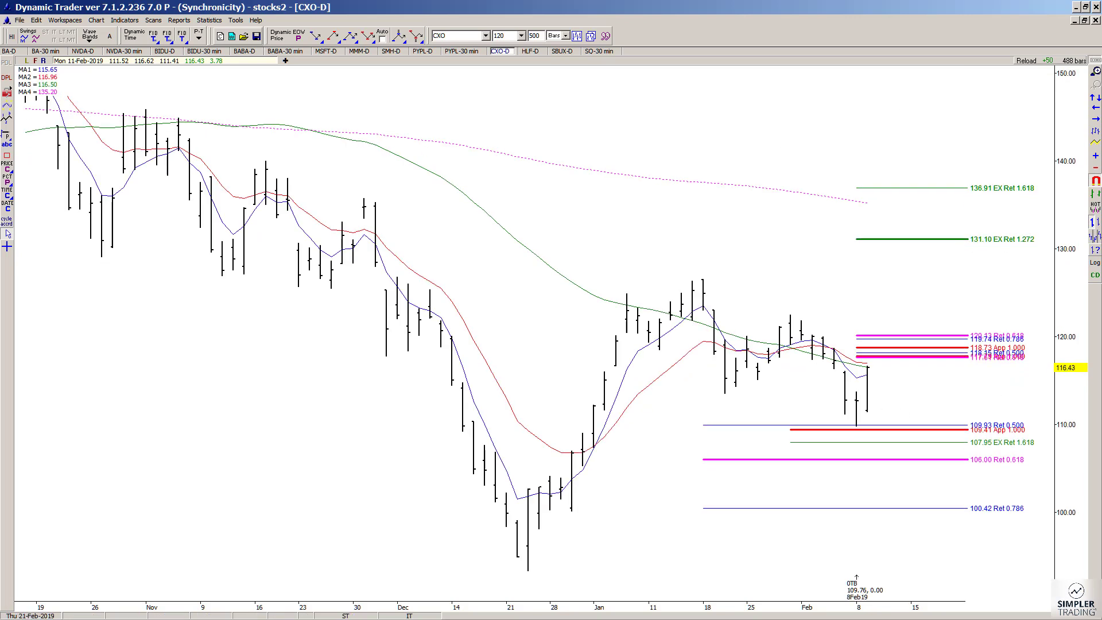
pyautogui.moveTo(850, 425)
pyautogui.mouseDown()
pyautogui.moveTo(875, 366)
pyautogui.moveTo(881, 391)
pyautogui.moveTo(907, 395)
pyautogui.moveTo(878, 396)
pyautogui.moveTo(888, 399)
pyautogui.mouseUp()
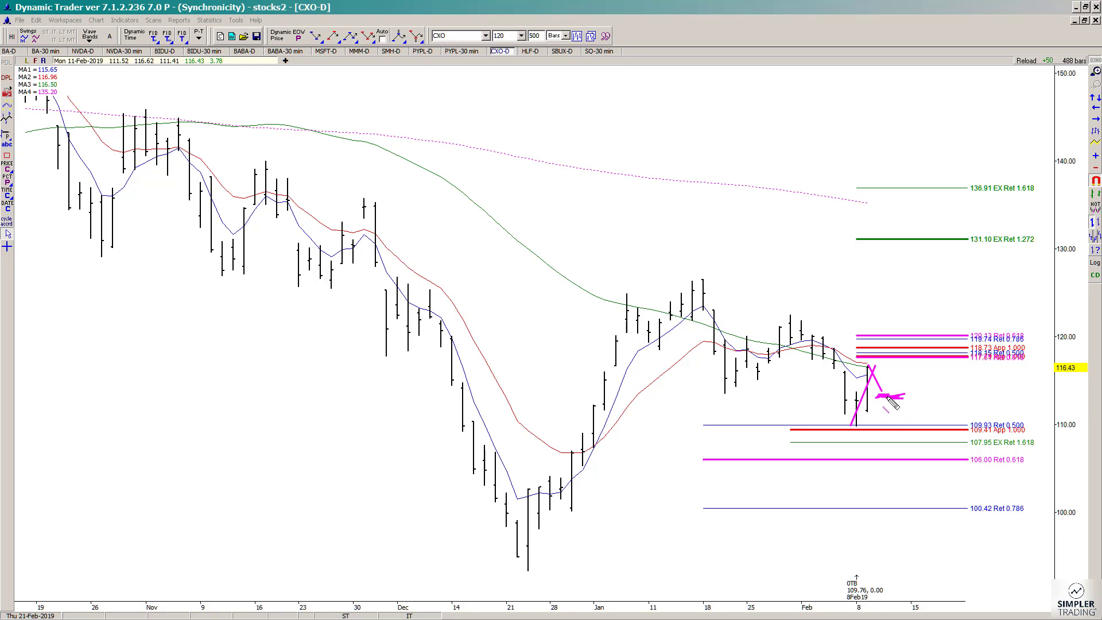
pyautogui.moveTo(839, 438); pyautogui.dragTo(882, 434)
pyautogui.moveTo(881, 434)
pyautogui.mouseDown()
pyautogui.moveTo(871, 436)
pyautogui.moveTo(901, 448)
pyautogui.mouseUp()
pyautogui.press('Escape')
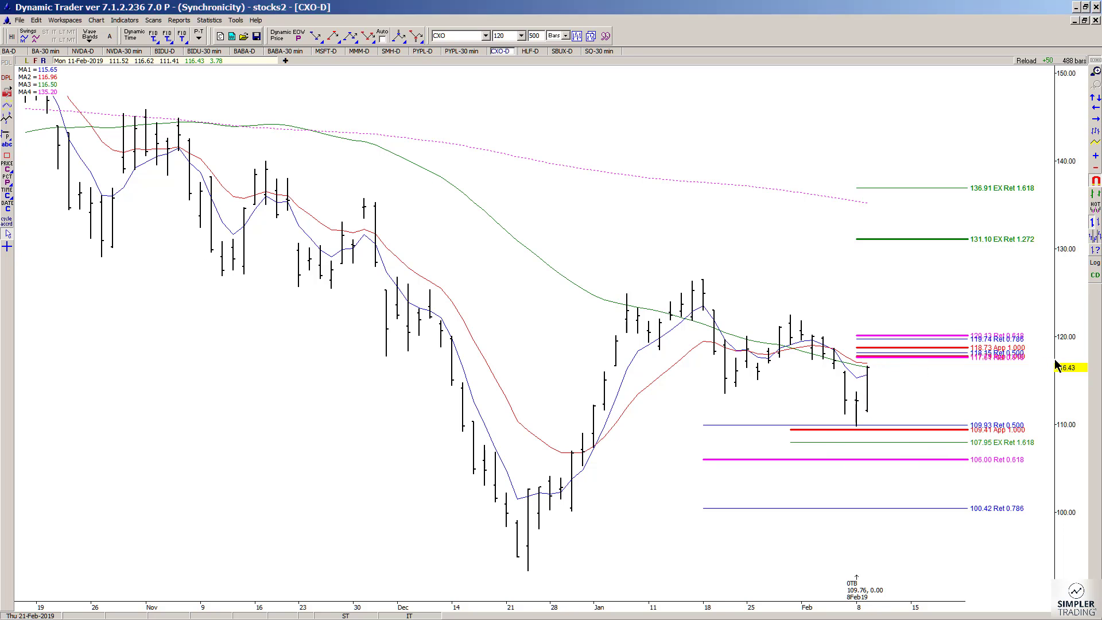
# Step: Erase the 119.74 Ret 0.786 level and place the text label 117.61-120.13 just above the overhead resistance cluster
pyautogui.click(899, 339)
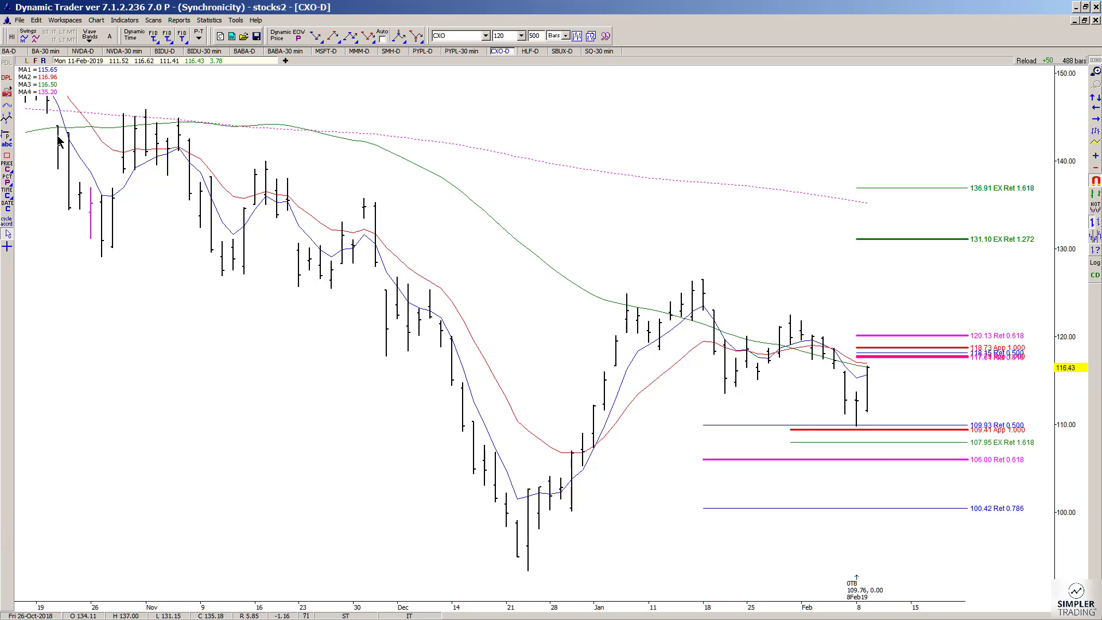
pyautogui.click(7, 144)
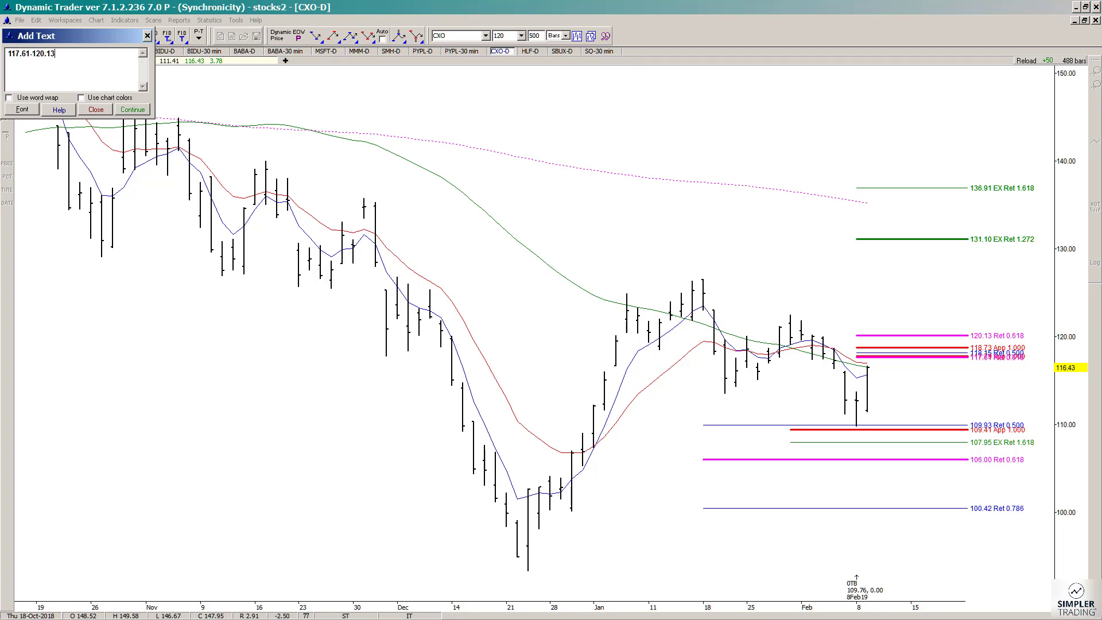
pyautogui.click(138, 110)
pyautogui.click(864, 326)
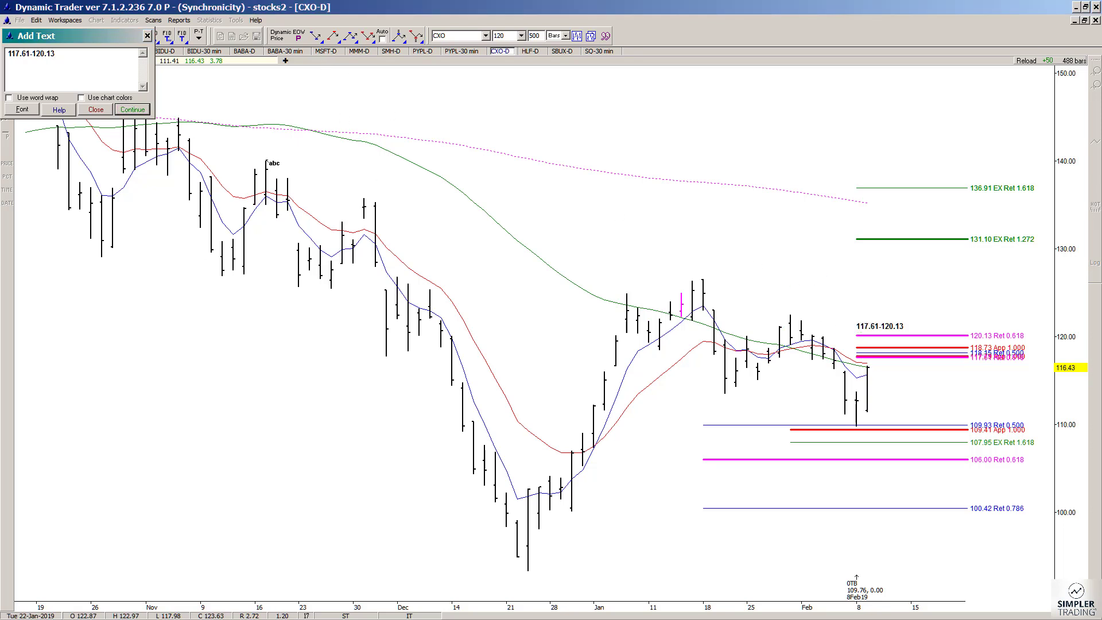
pyautogui.click(96, 110)
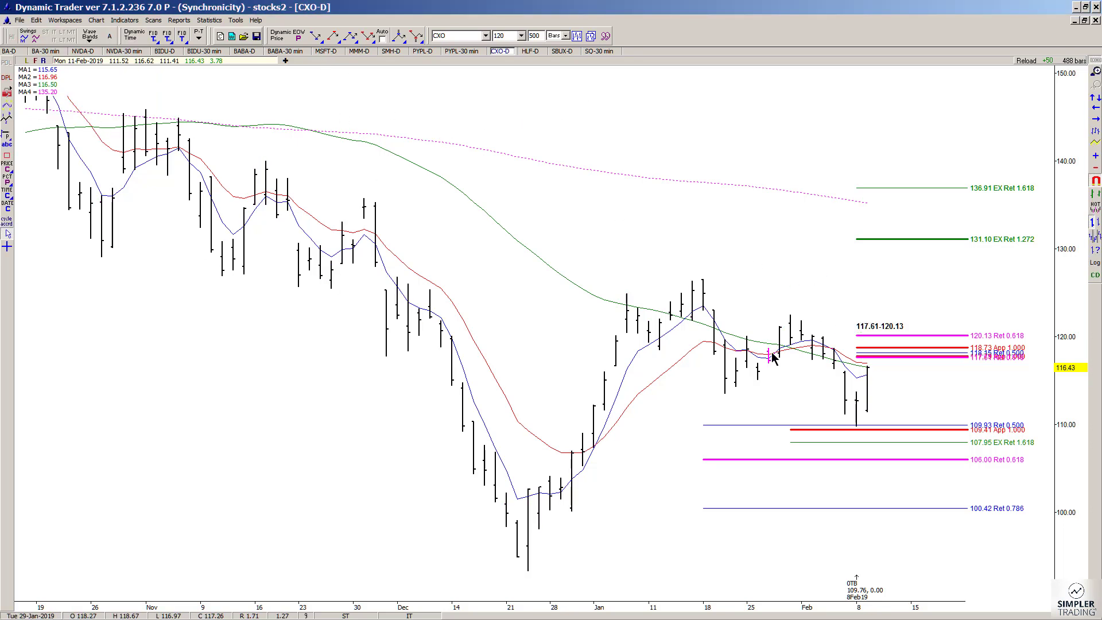